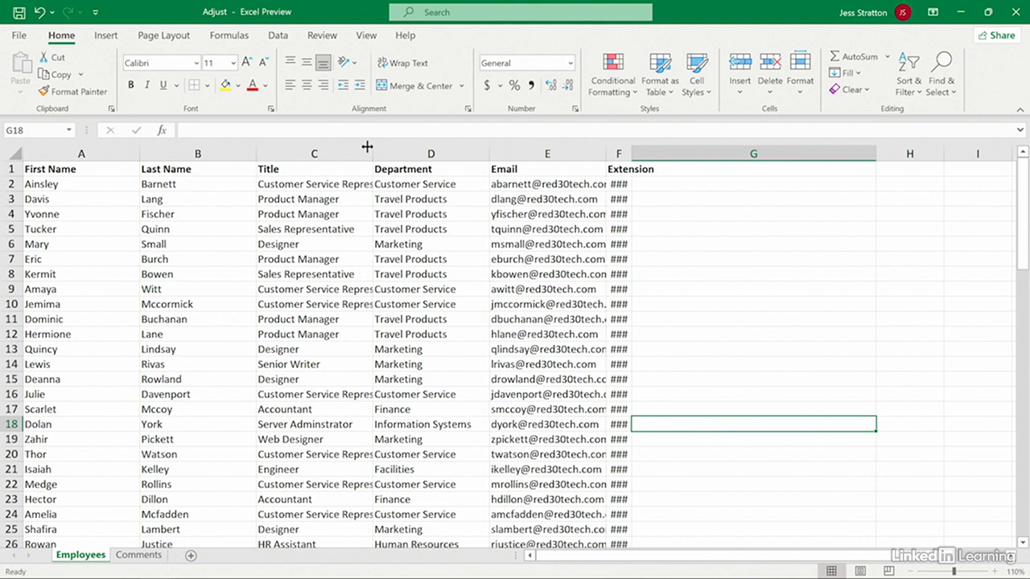
- Widen column C for full job titles, then AutoFit column B (Last Name) and column F (Extension)
left_click_drag(367, 146, 431, 152)
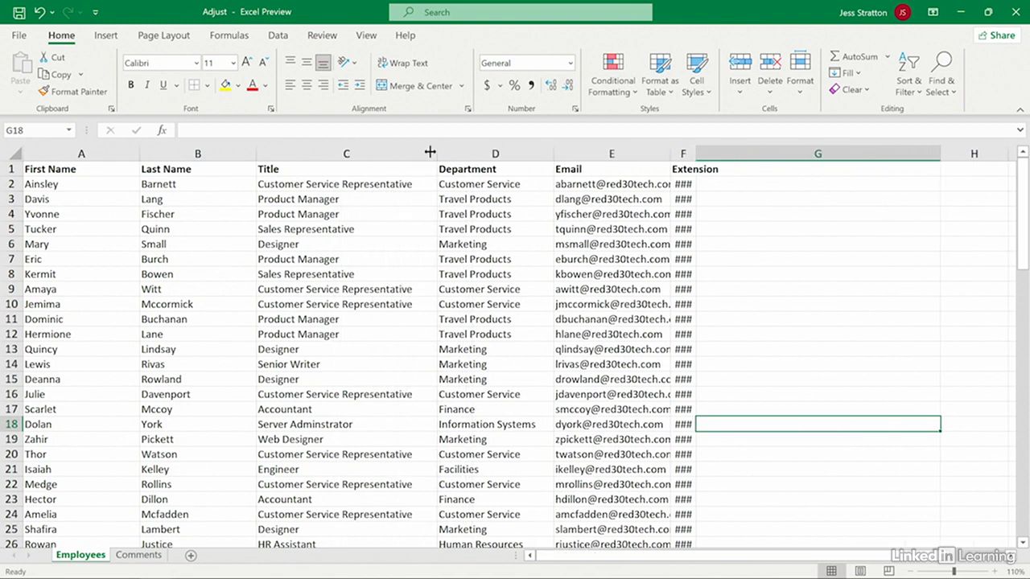
double_click(251, 148)
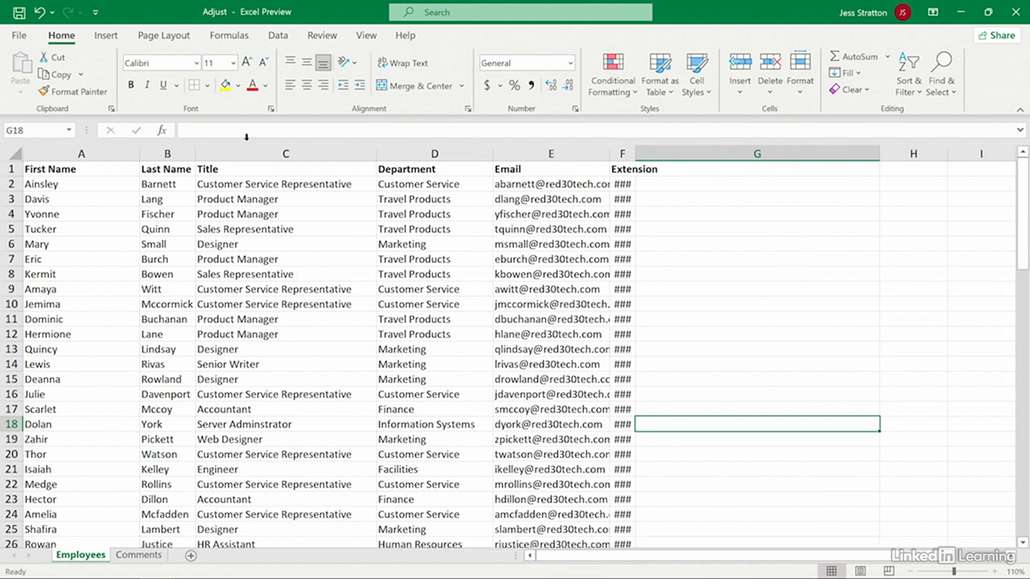
double_click(629, 147)
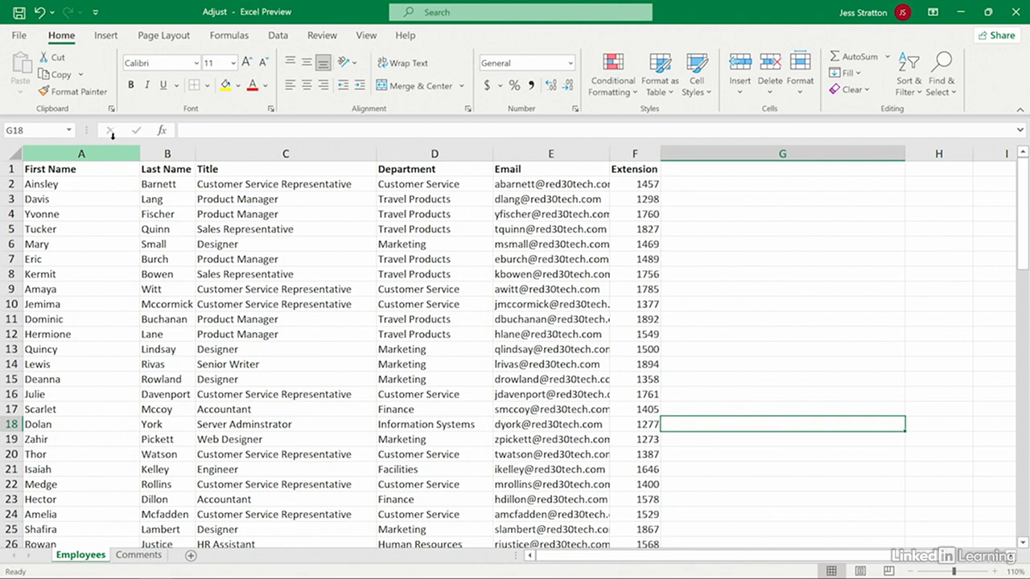
- AutoFit columns A through F, then drag one border to give all six an equal, wider width
left_click_drag(114, 153, 619, 139)
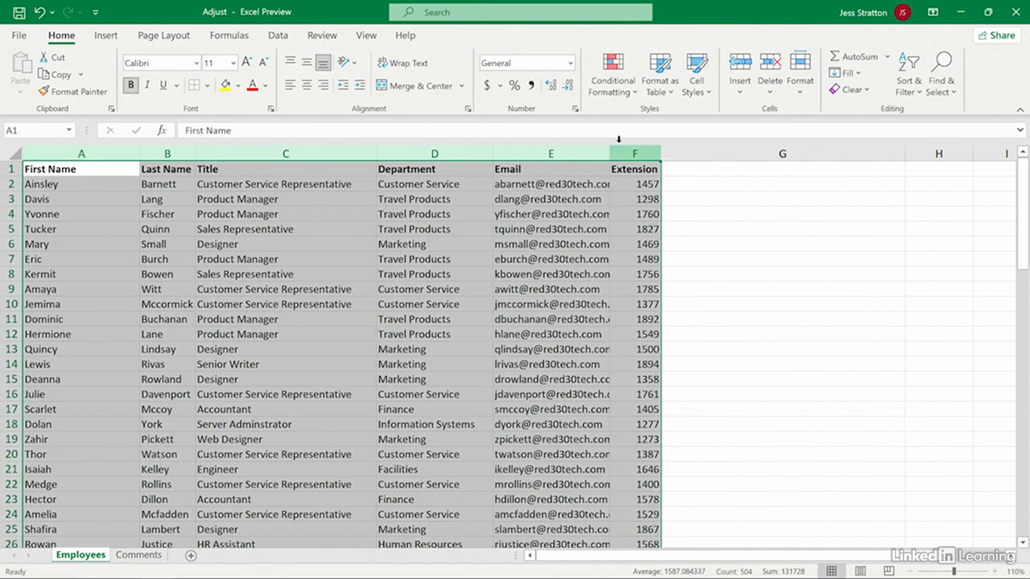
double_click(369, 149)
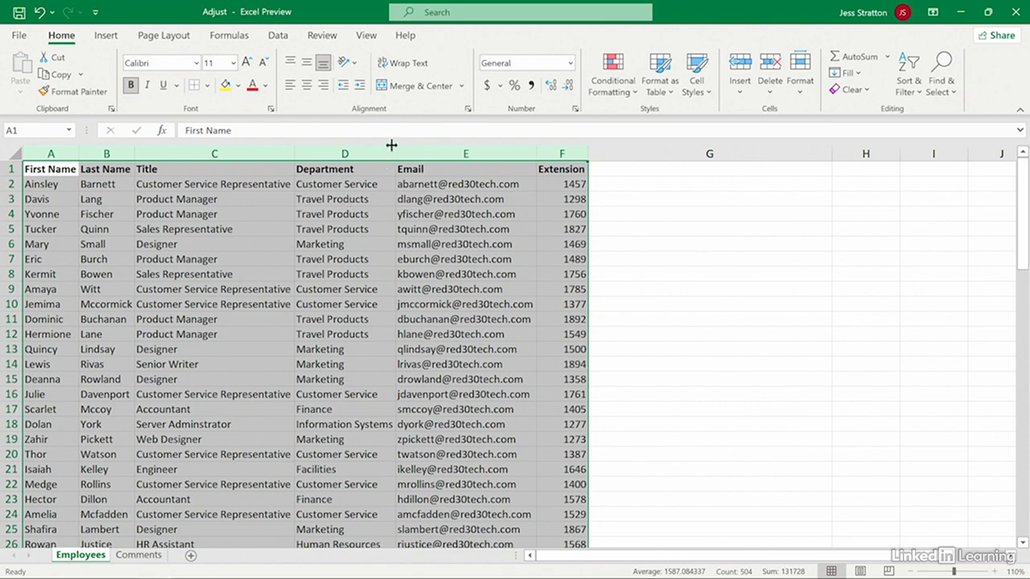
left_click_drag(391, 145, 443, 143)
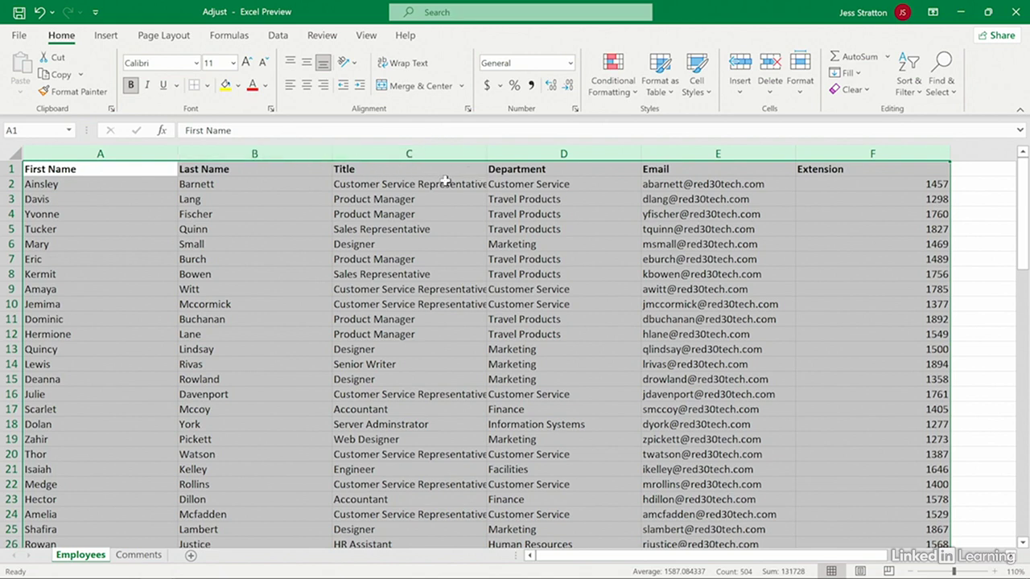
left_click(379, 198)
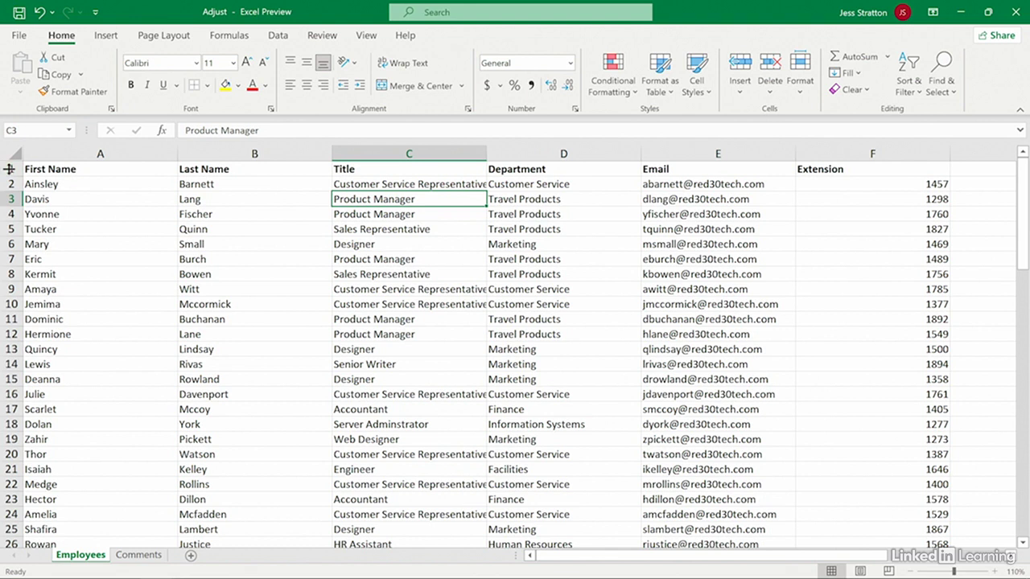
- Make header row 1 taller and center its headings both vertically and horizontally
left_click_drag(9, 169, 8, 193)
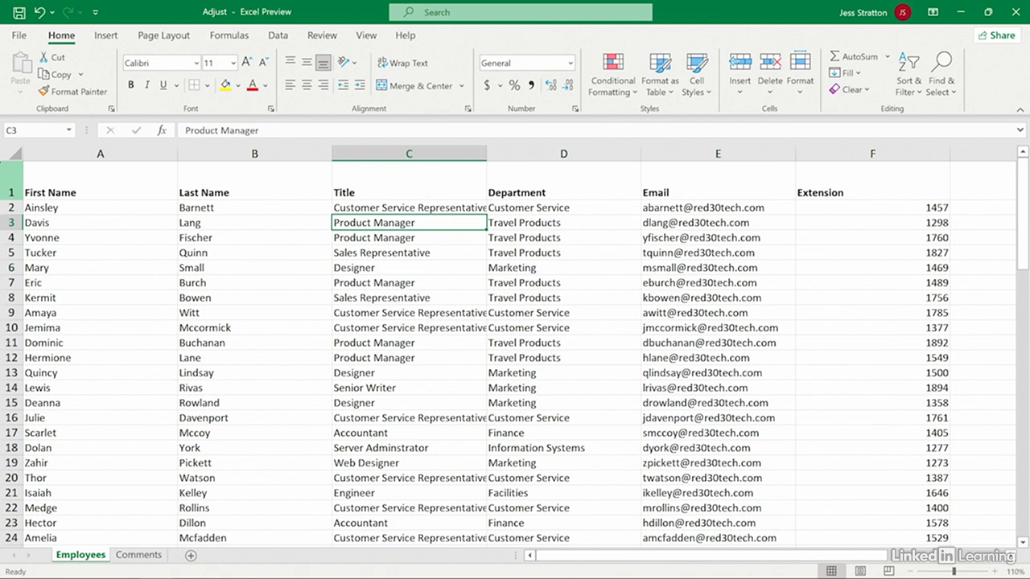
left_click(12, 181)
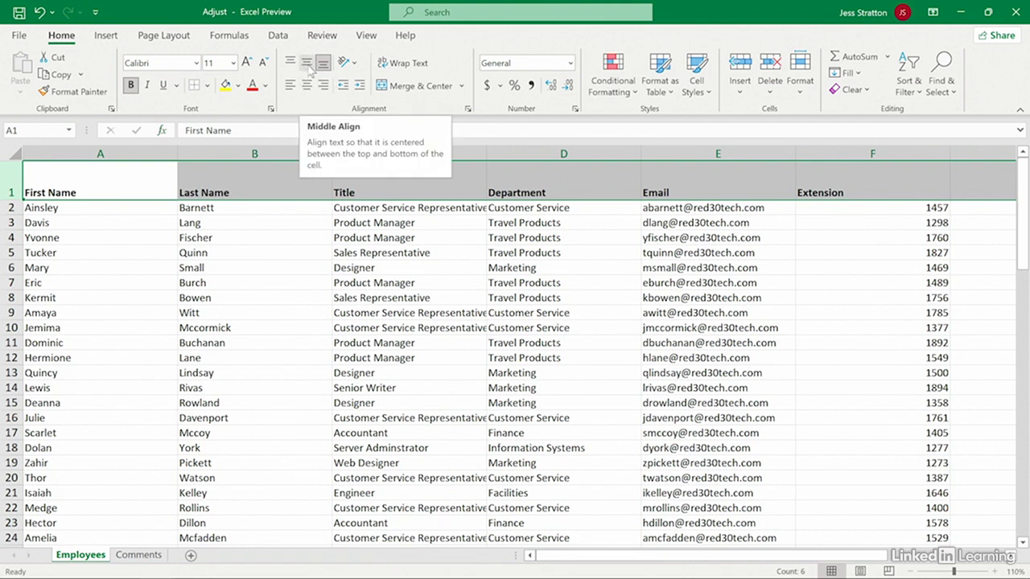
left_click(306, 64)
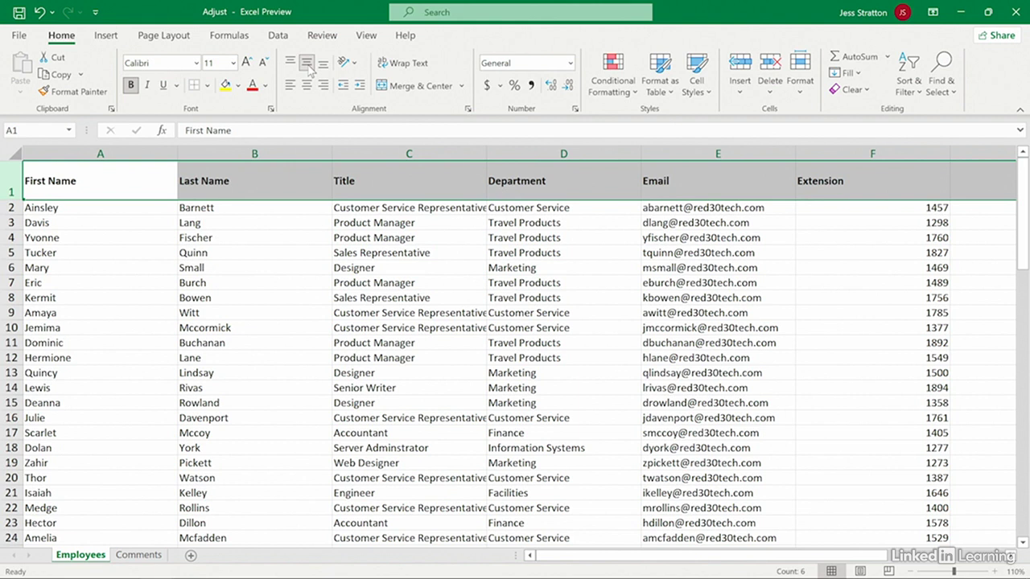
left_click(307, 86)
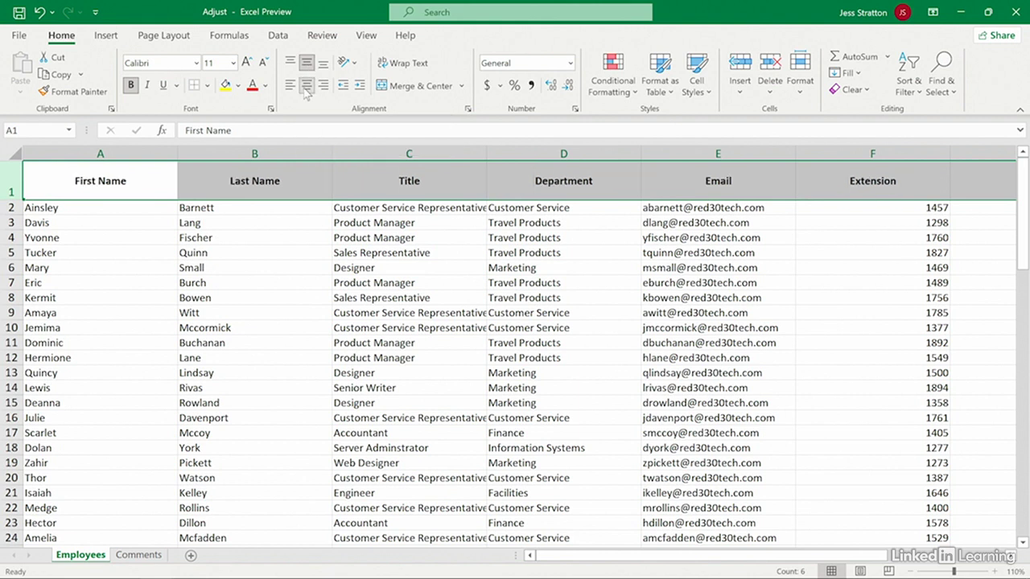
left_click(104, 222)
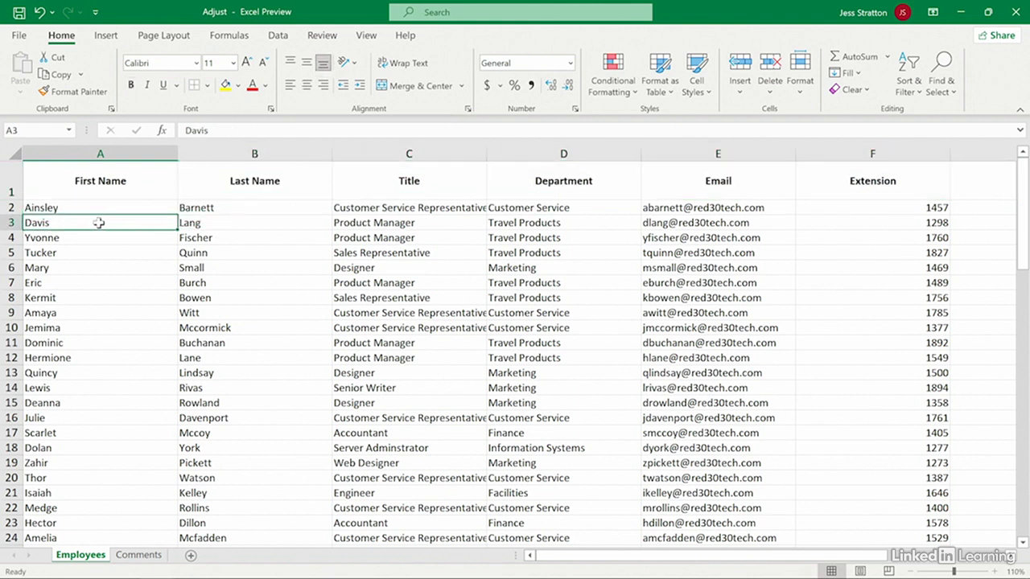
- Select rows 2 through 7 and drag them much taller
left_click(10, 183)
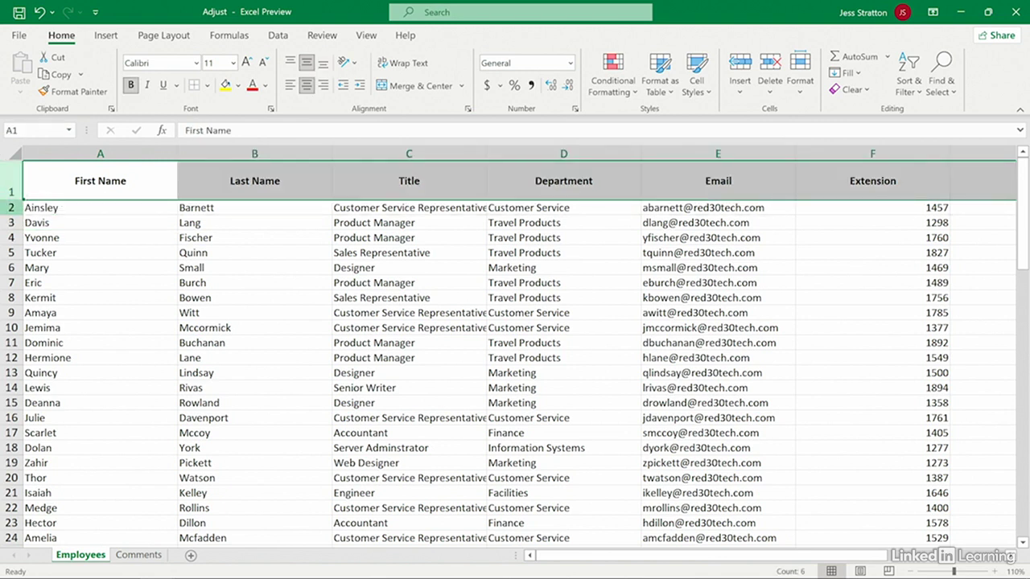
left_click(10, 206)
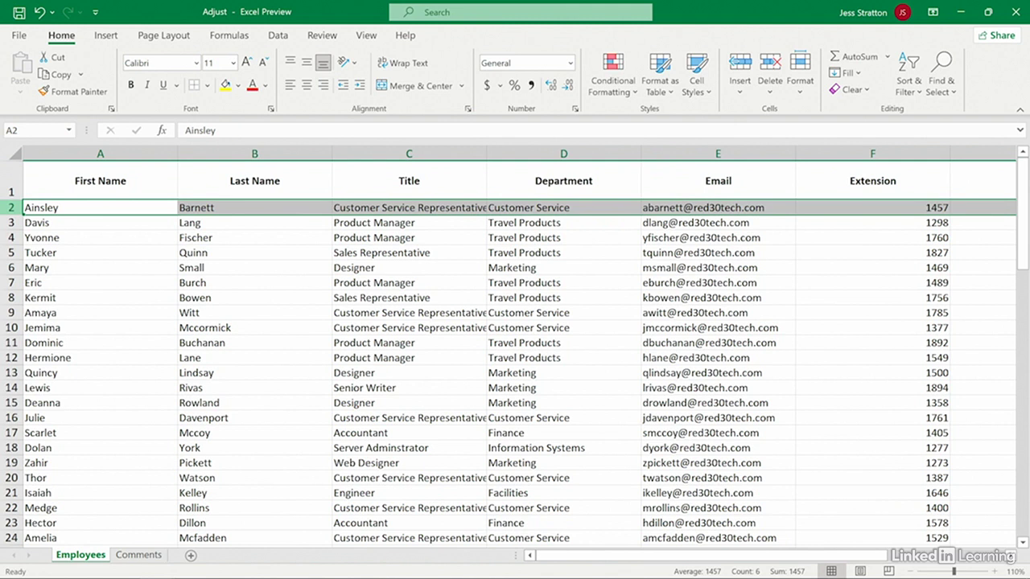
left_click(11, 282, "shift")
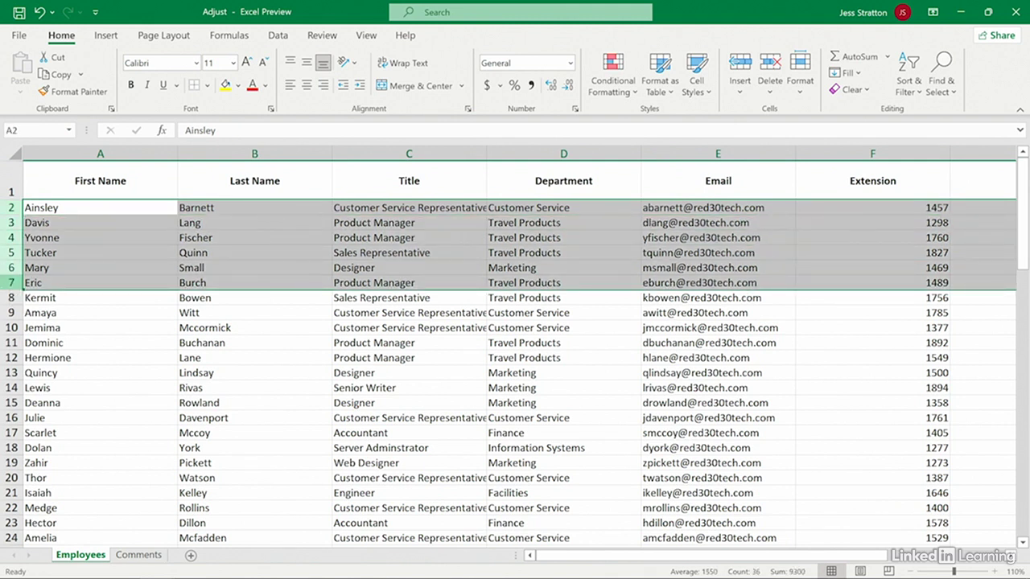
left_click_drag(6, 291, 6, 328)
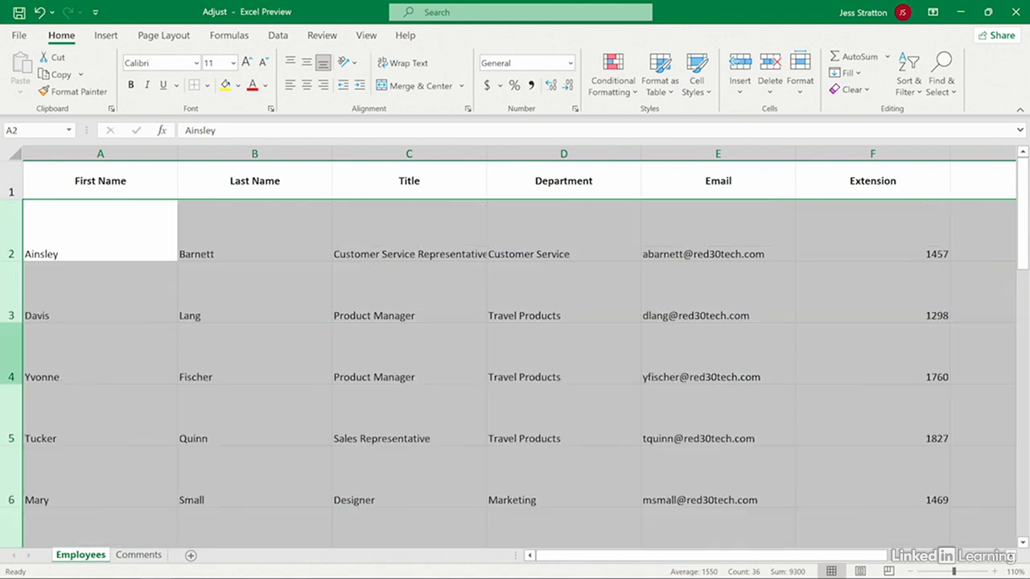
- AutoFit row 4's height, then apply AutoFit Row Height to the entire worksheet
left_click(158, 321)
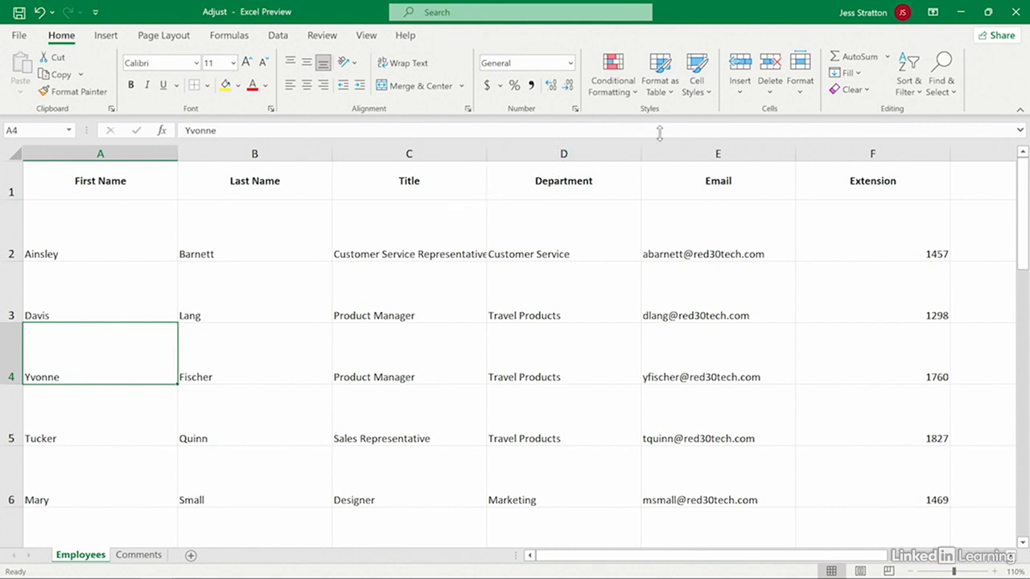
left_click(802, 90)
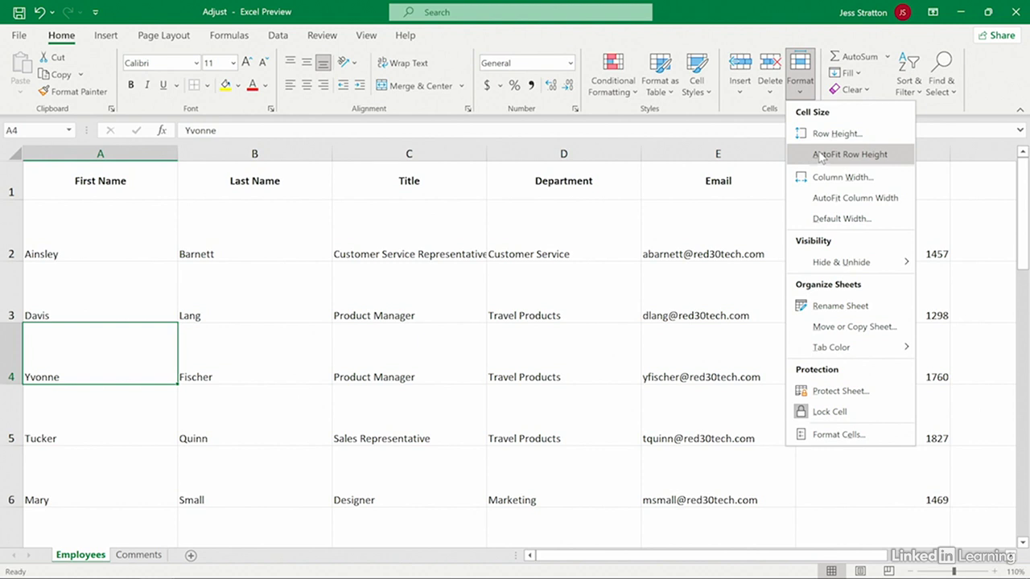
left_click(821, 156)
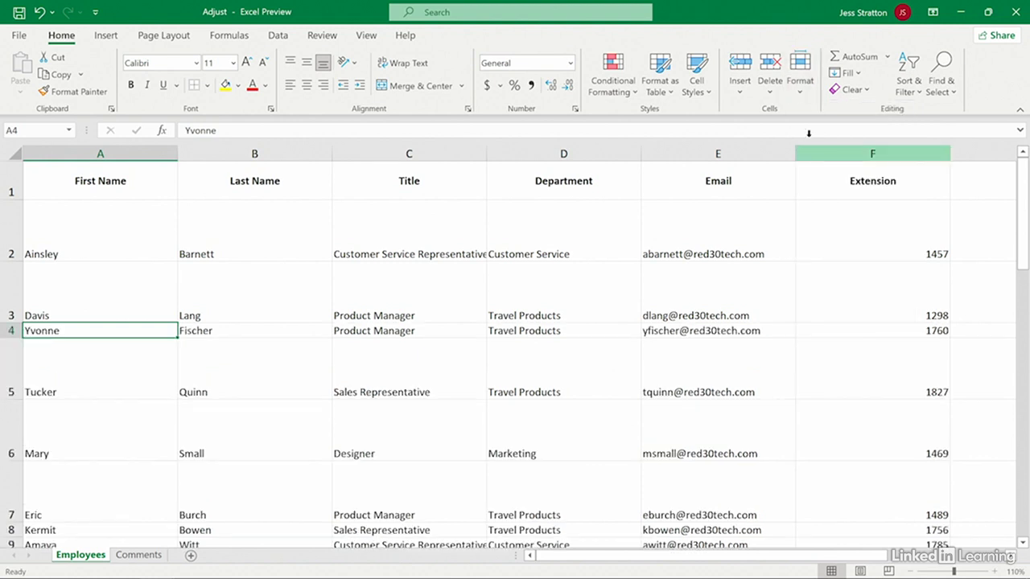
left_click(6, 147)
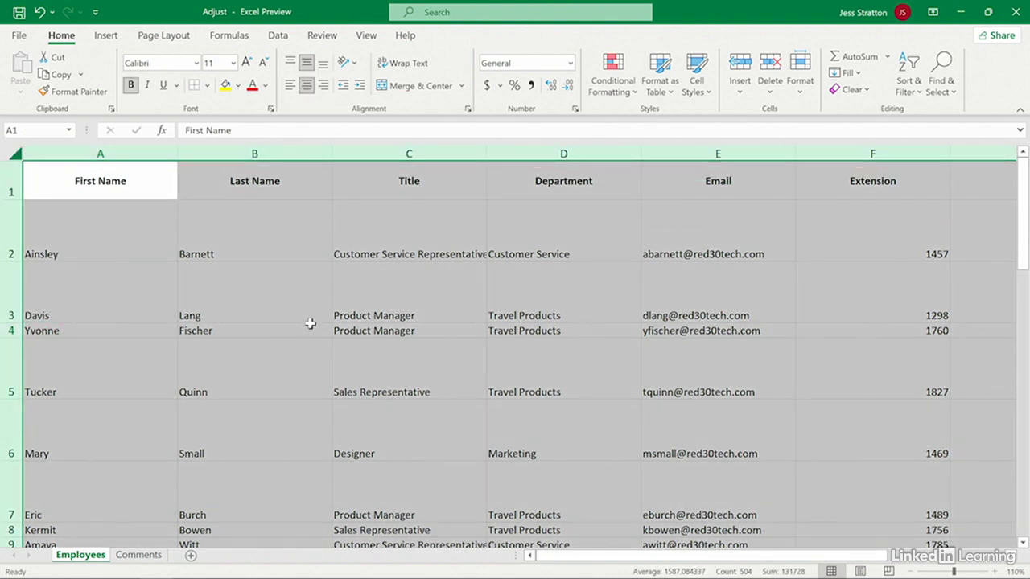
left_click(802, 87)
left_click(821, 152)
left_click(281, 179)
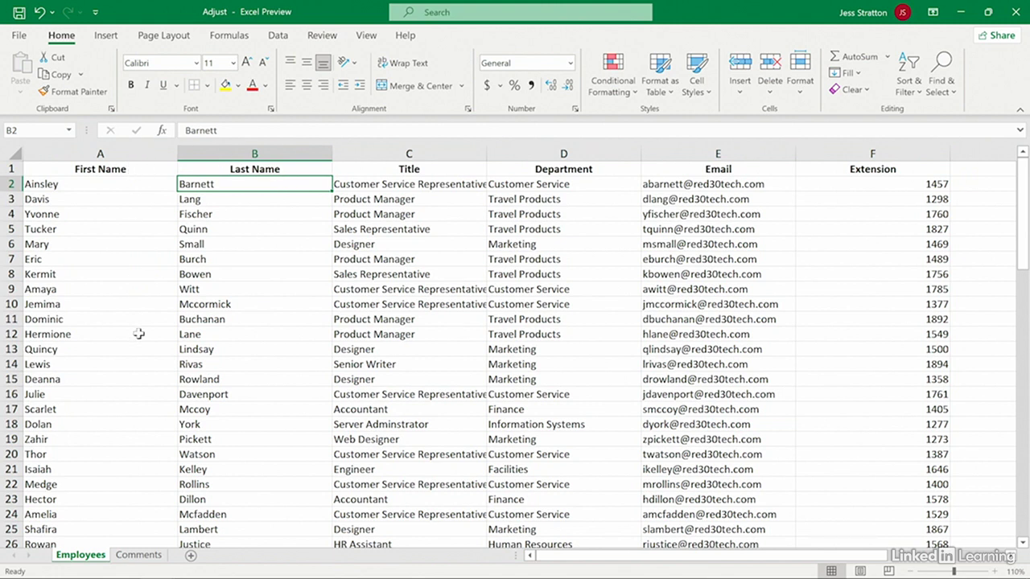
- Switch to the Comments sheet and view the full London and Vienna guest comments in D2 and D5
left_click(136, 555)
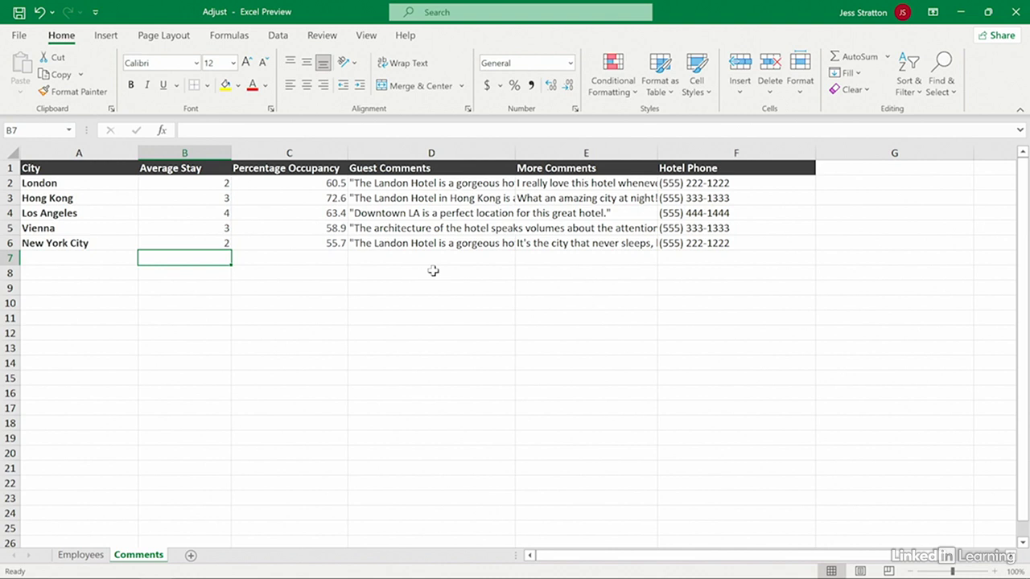
left_click(457, 179)
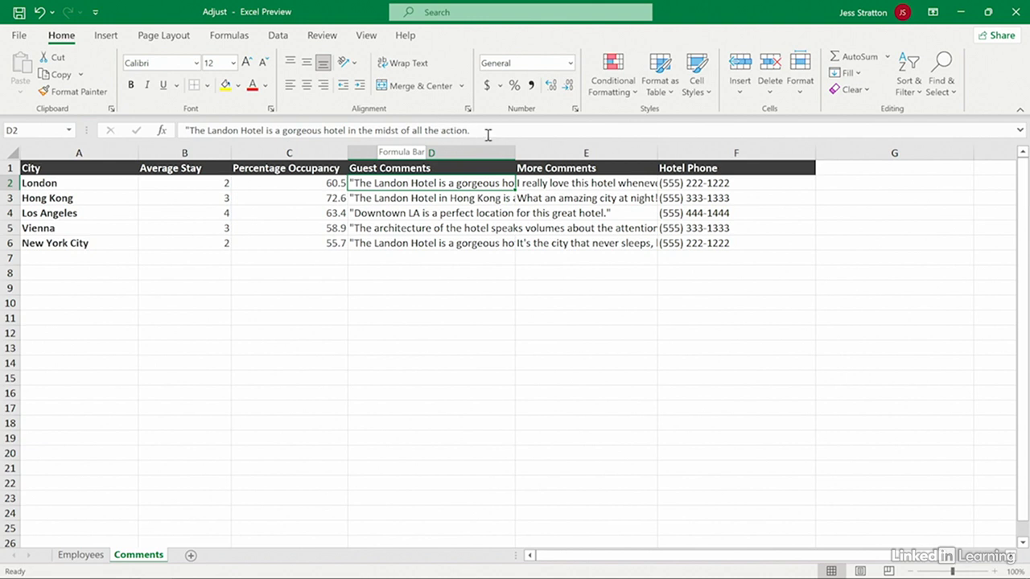
left_click(455, 228)
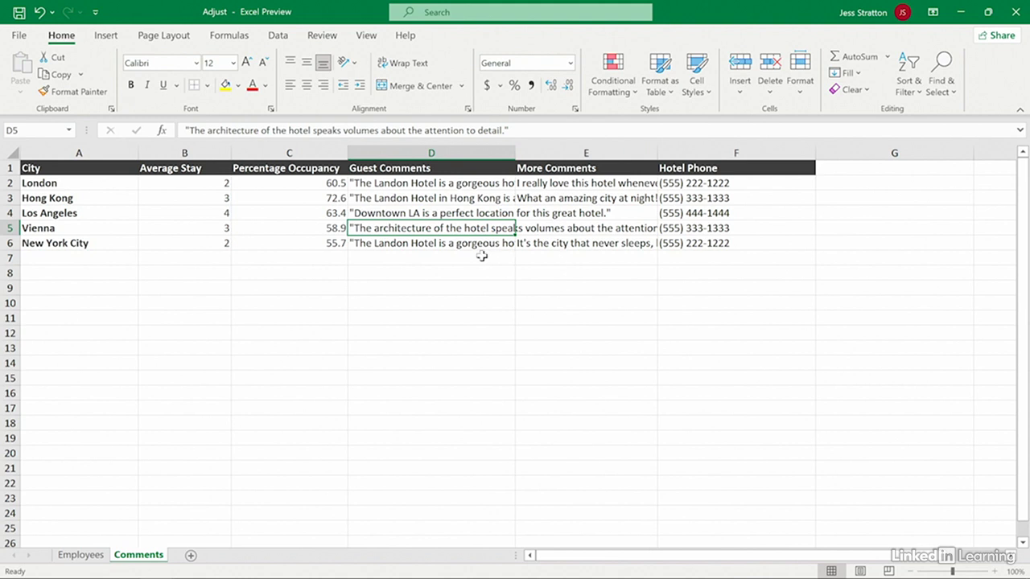
- Apply Wrap Text to column D (Guest Comments) and column E (More Comments)
left_click(477, 140)
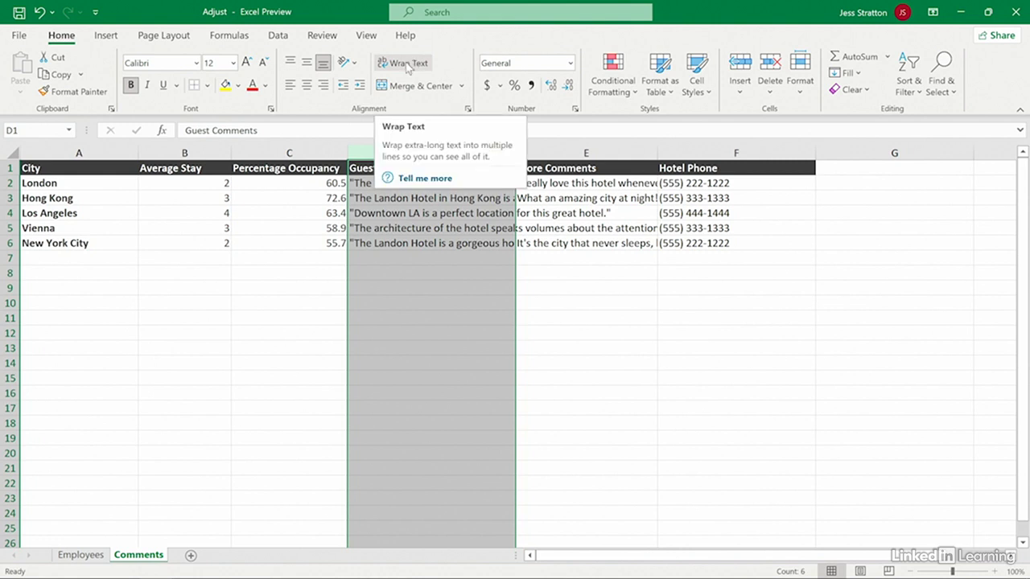
left_click(407, 65)
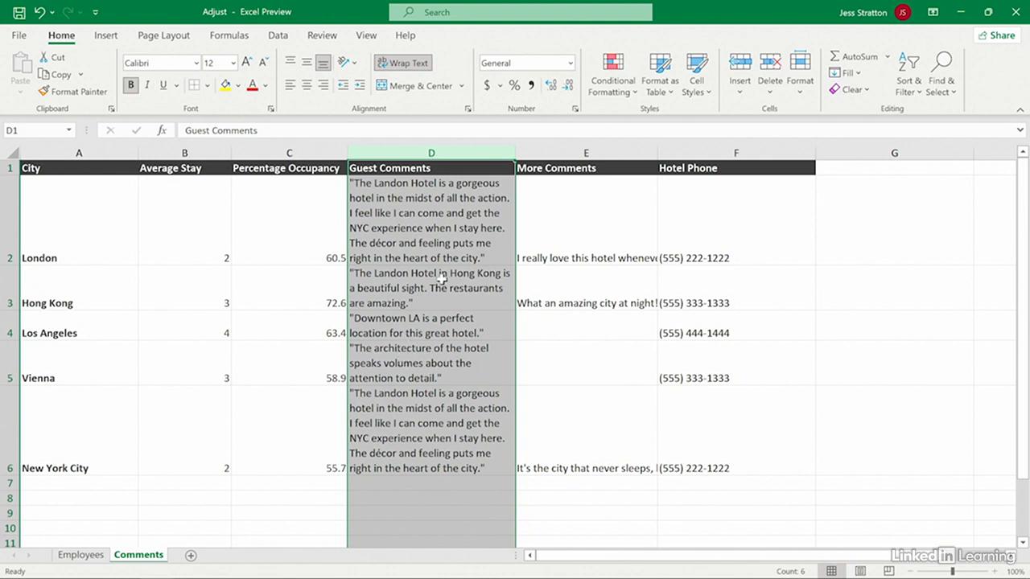
left_click(602, 152)
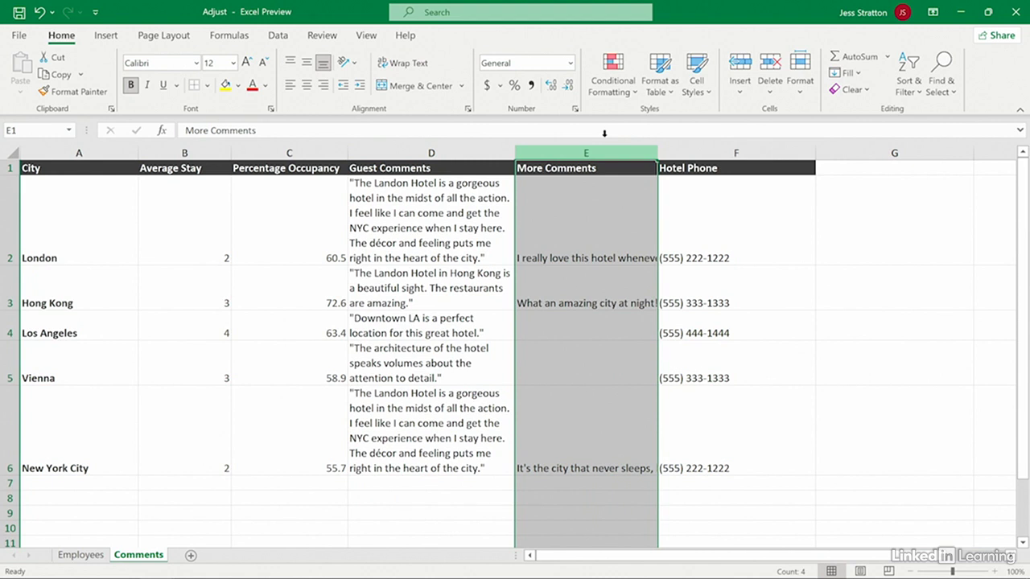
left_click(405, 63)
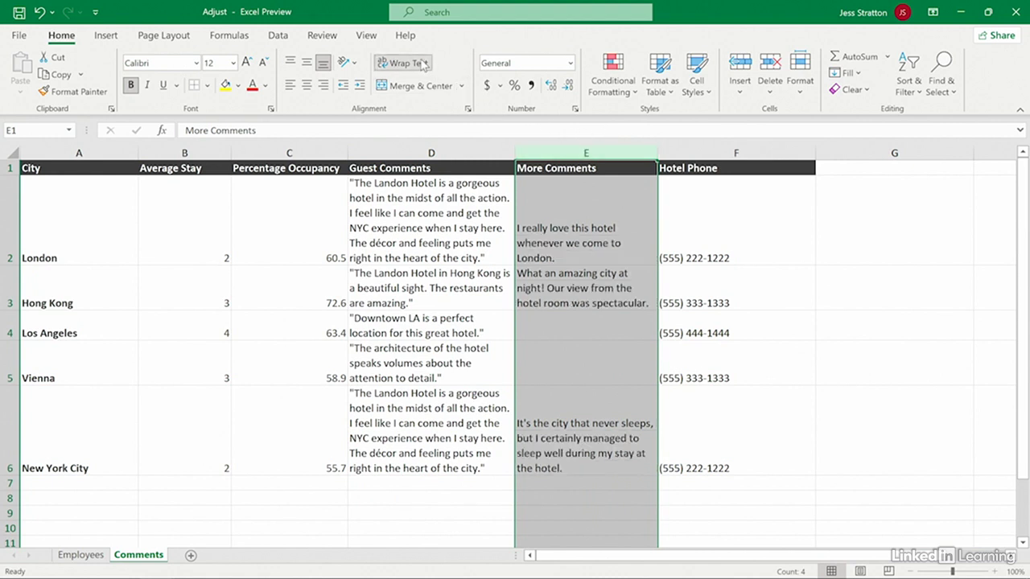
left_click(292, 269)
left_click(189, 252)
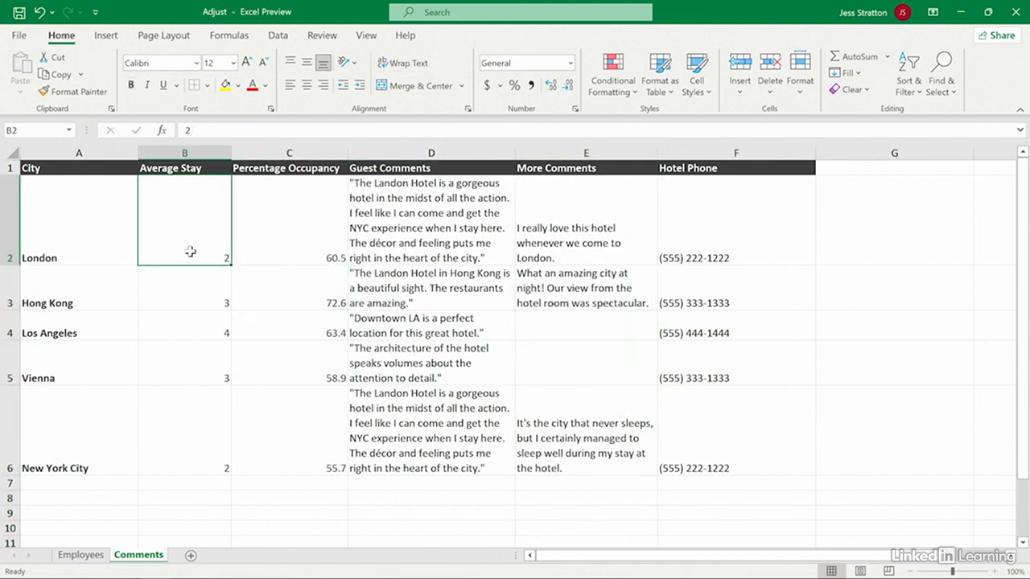